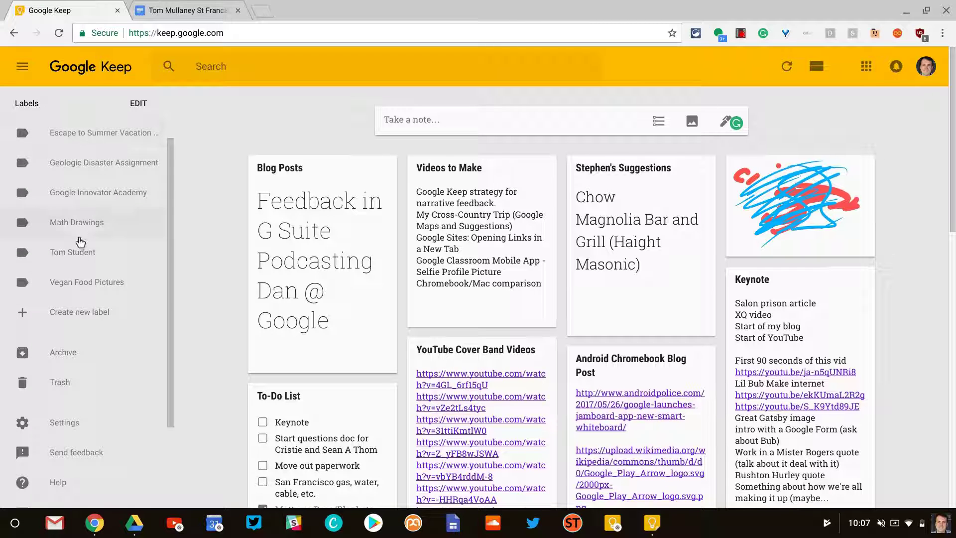
- Check the label editor without changes, then show the Keep notepad beside the St. Francis Dam paper
left_click(79, 312)
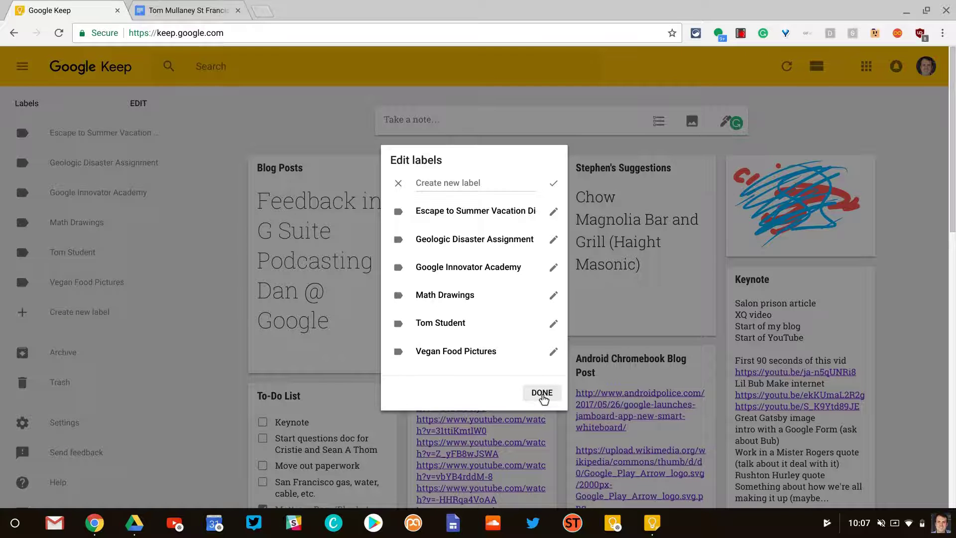
left_click(542, 393)
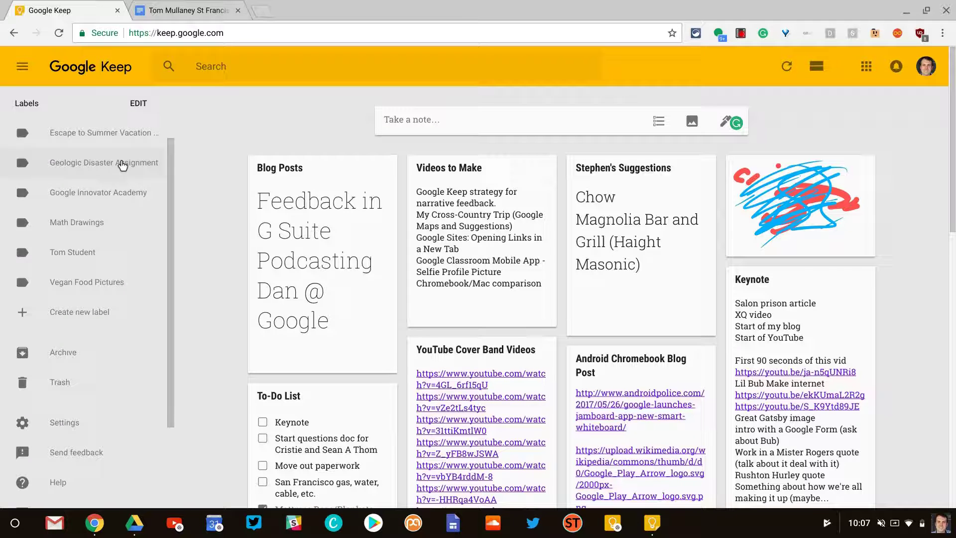
left_click(189, 8)
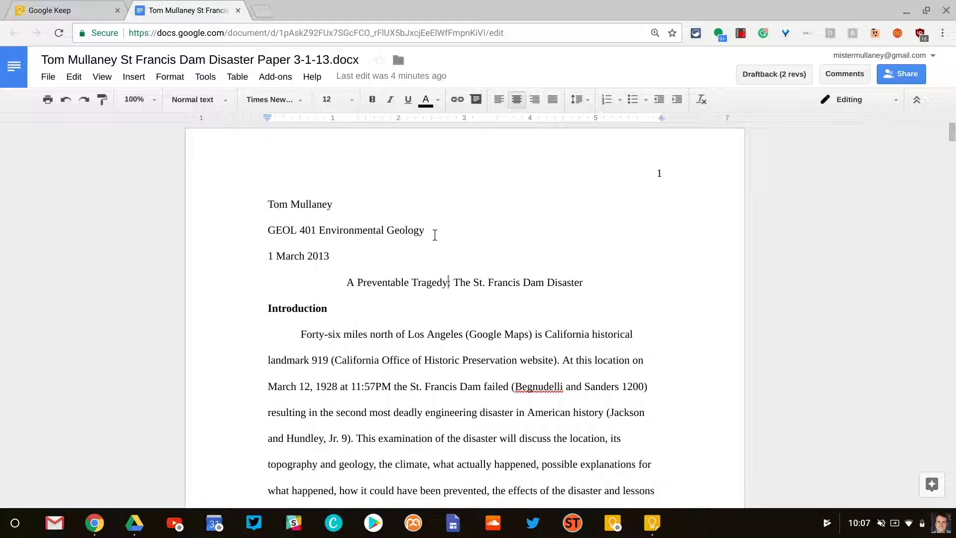
left_click(202, 77)
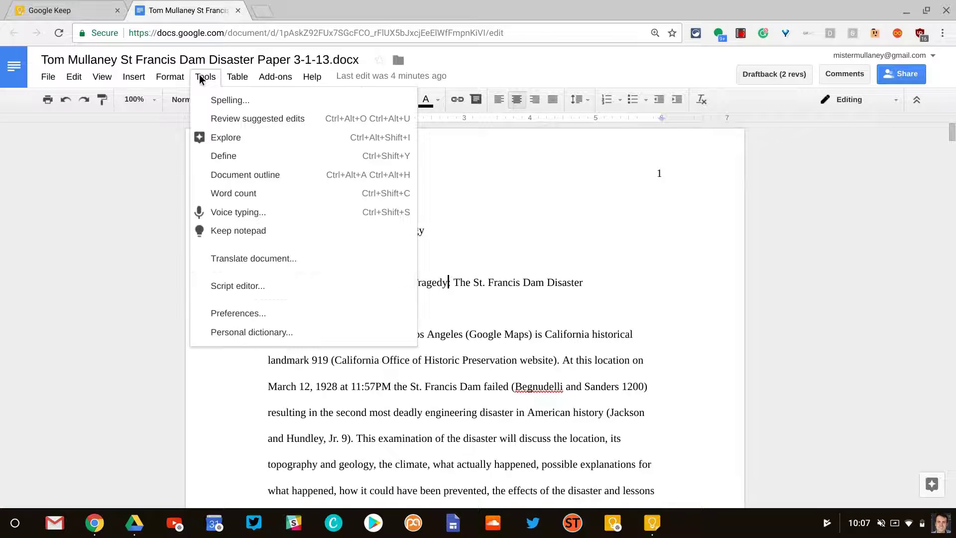
left_click(236, 230)
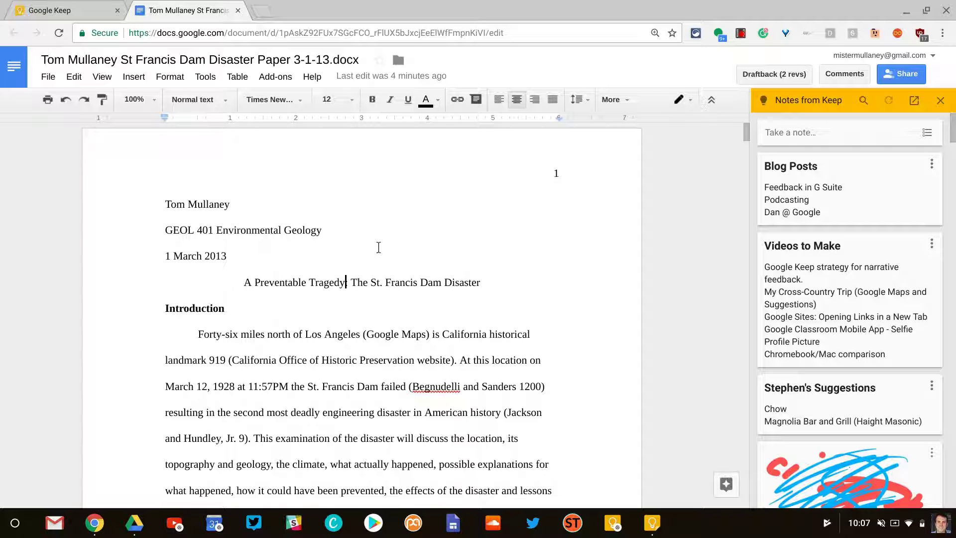
- Create a paper-linked note titled as narrative feedback for the student, with placeholder body text
left_click(840, 130)
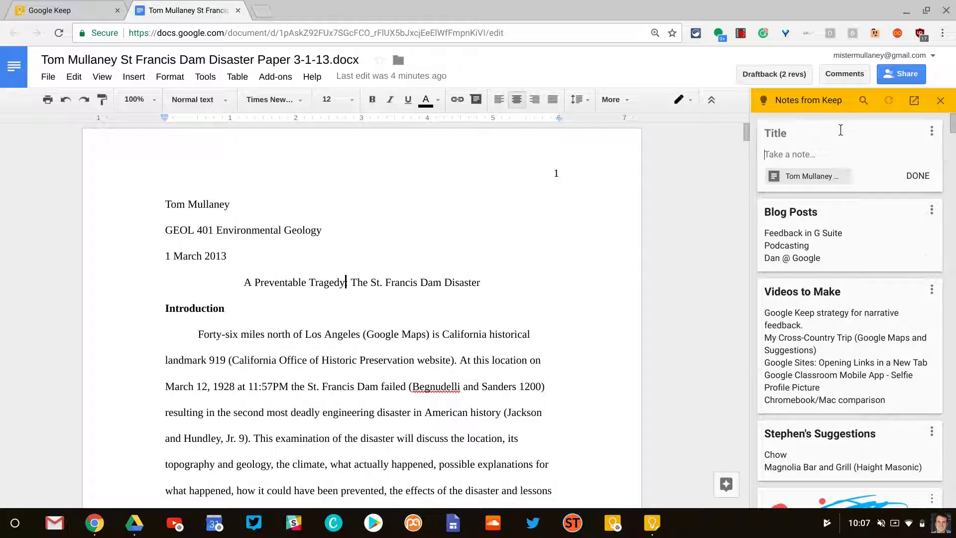
left_click(814, 131)
type("Narrative")
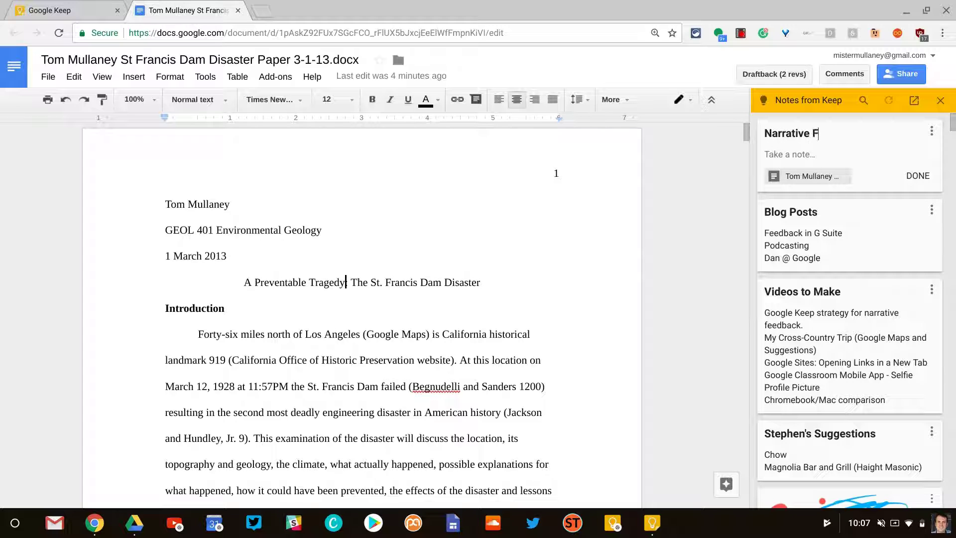
type(" Feedback for T")
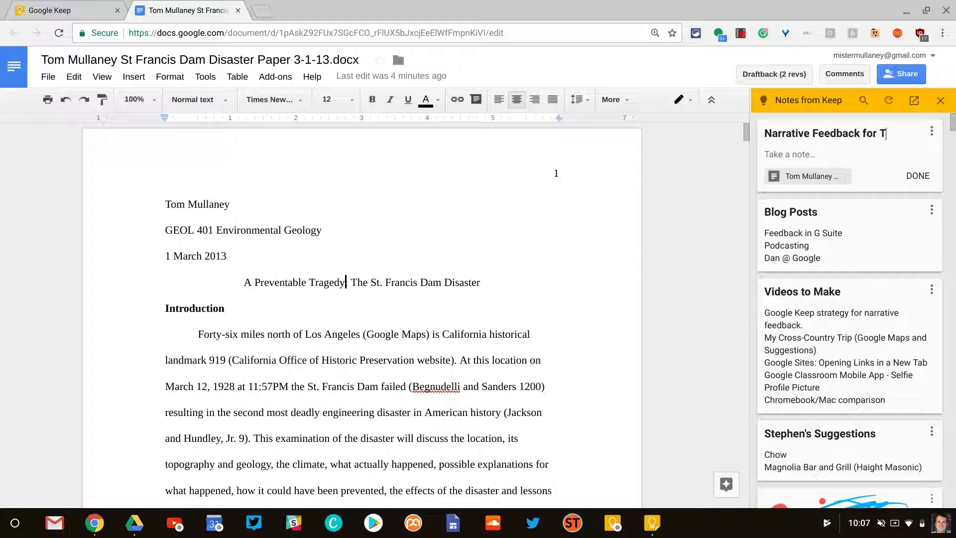
type("om")
type("lfdlksdhf;hfsfh")
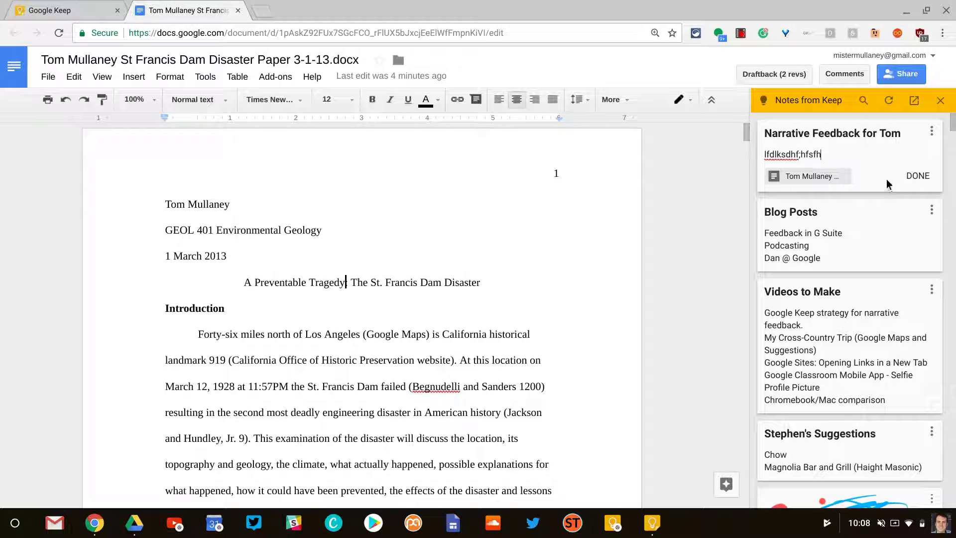
- Open the note in full Keep and save the student's school account as a collaborator
left_click(932, 131)
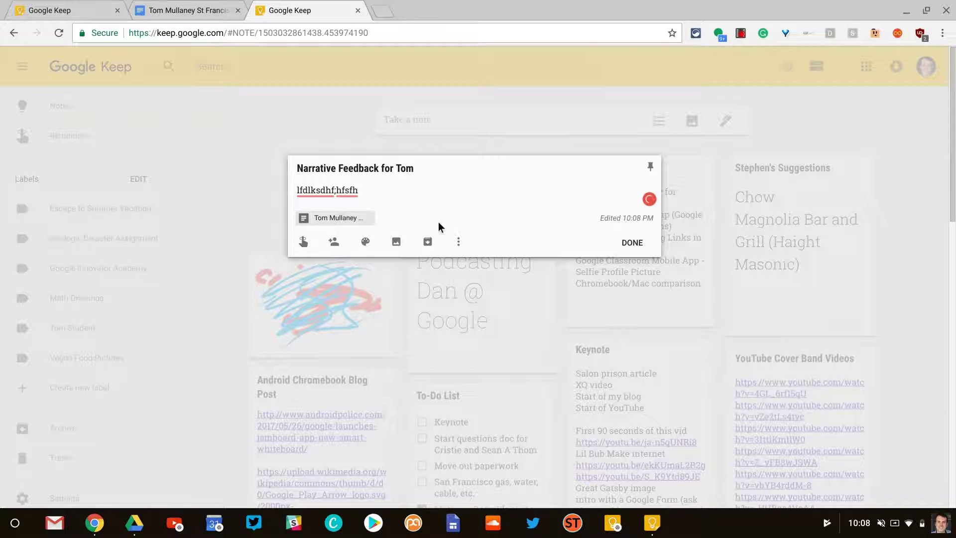
left_click(334, 241)
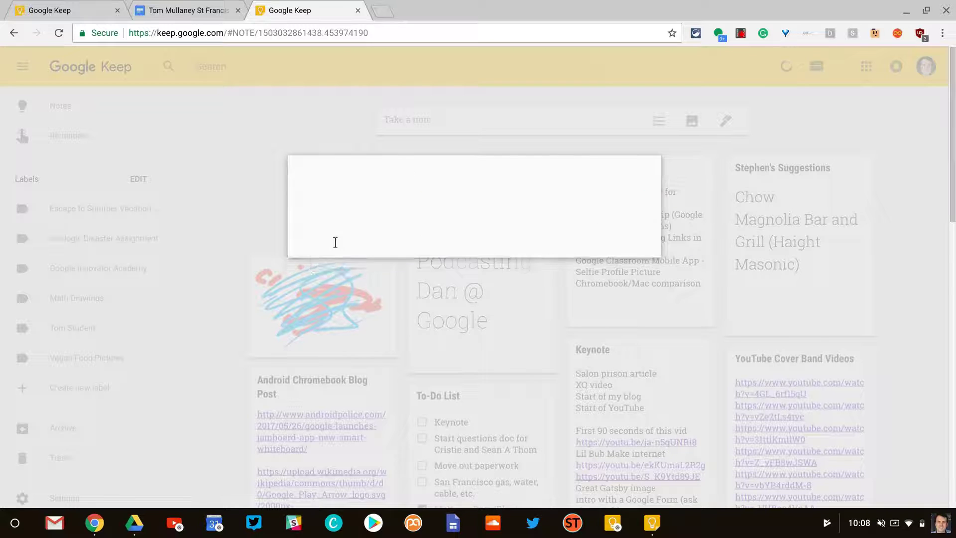
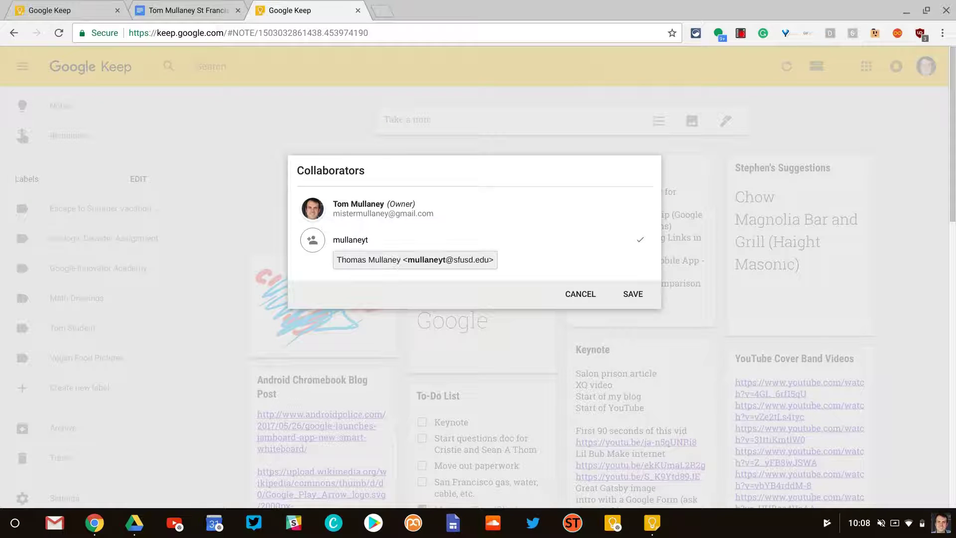
left_click(438, 263)
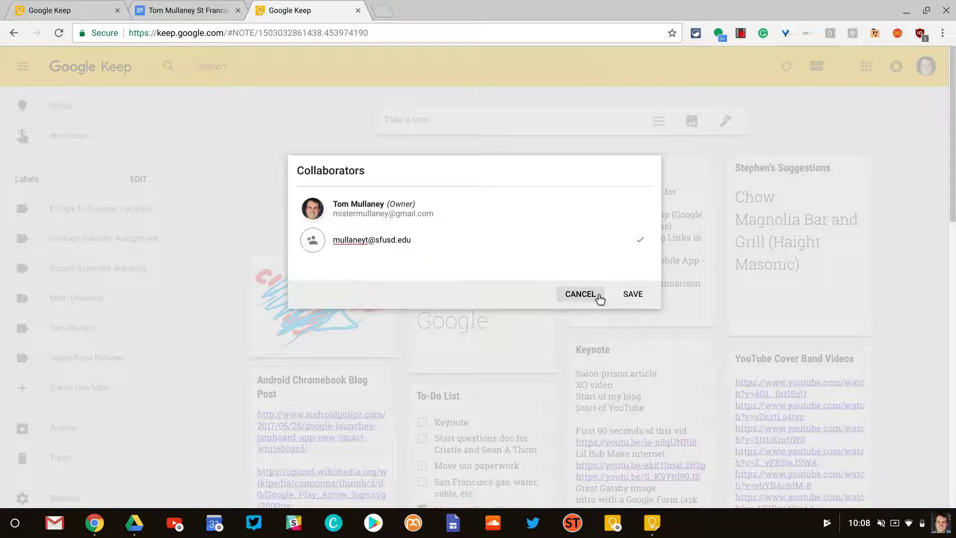
left_click(632, 295)
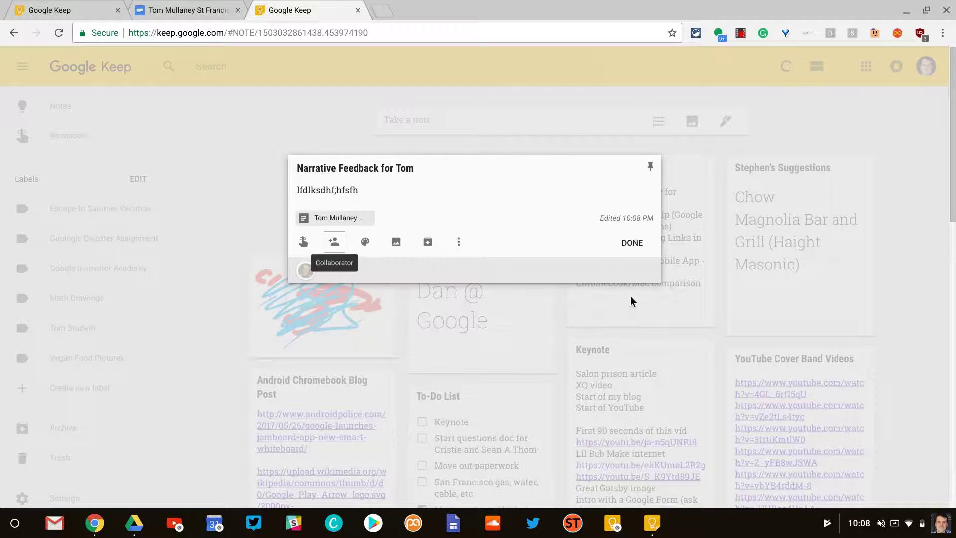
- Tag the note with the student's label and the Geologic Disaster Assignment label
left_click(458, 242)
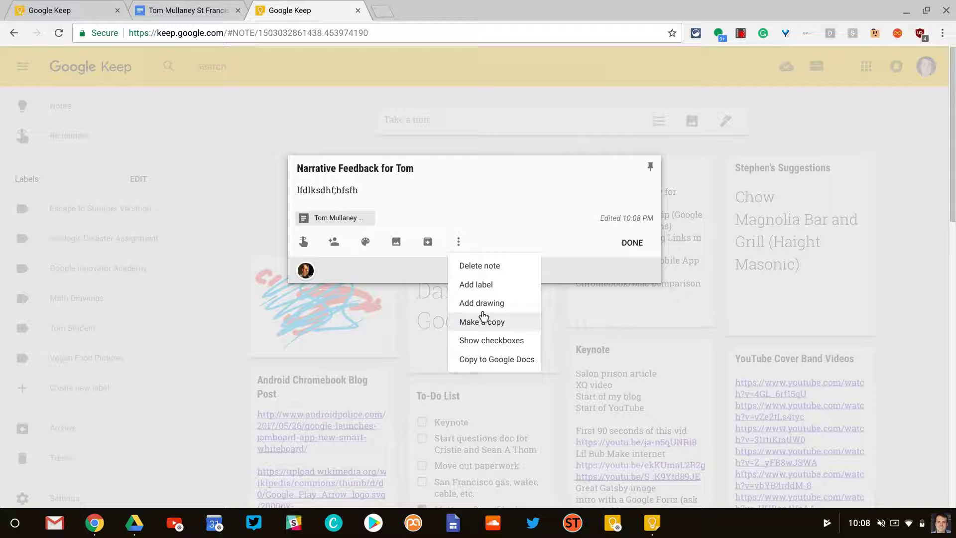
left_click(485, 290)
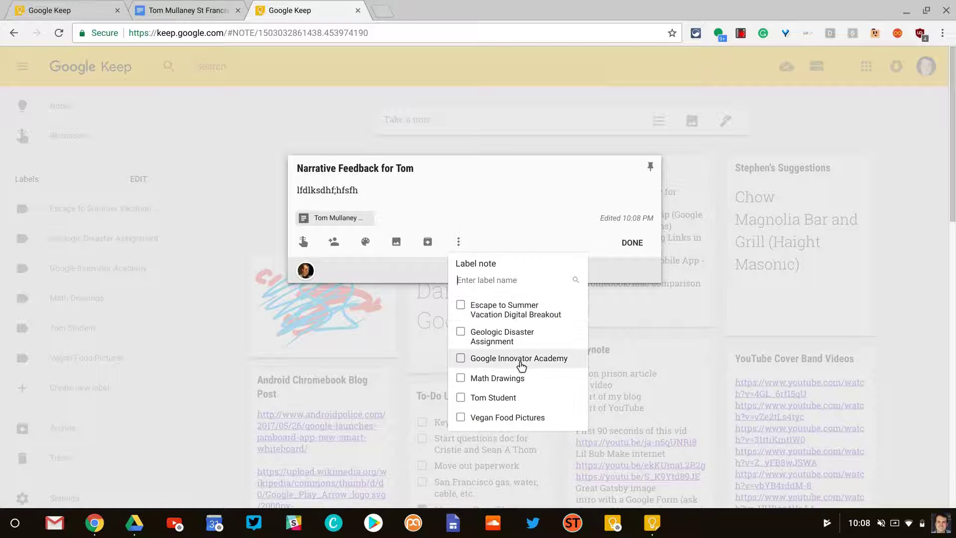
left_click(486, 397)
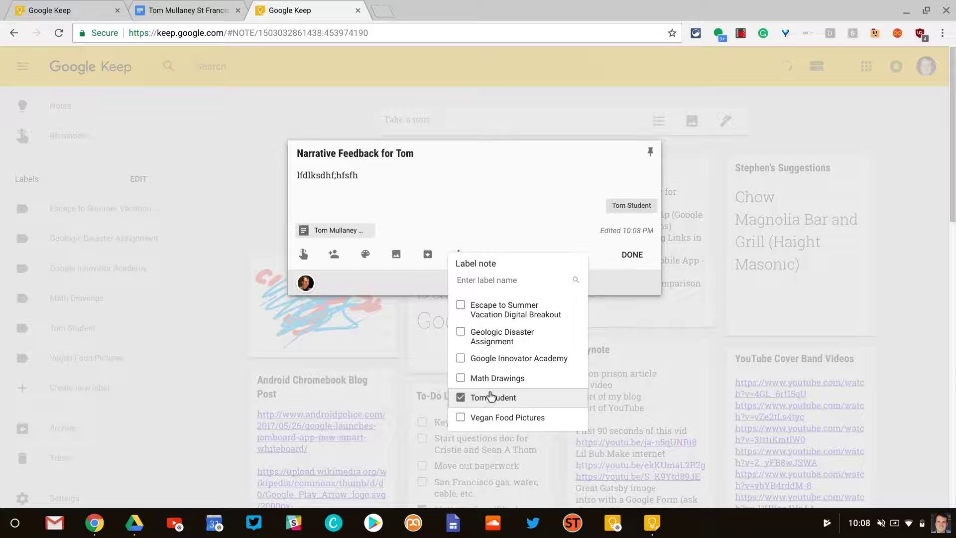
left_click(500, 345)
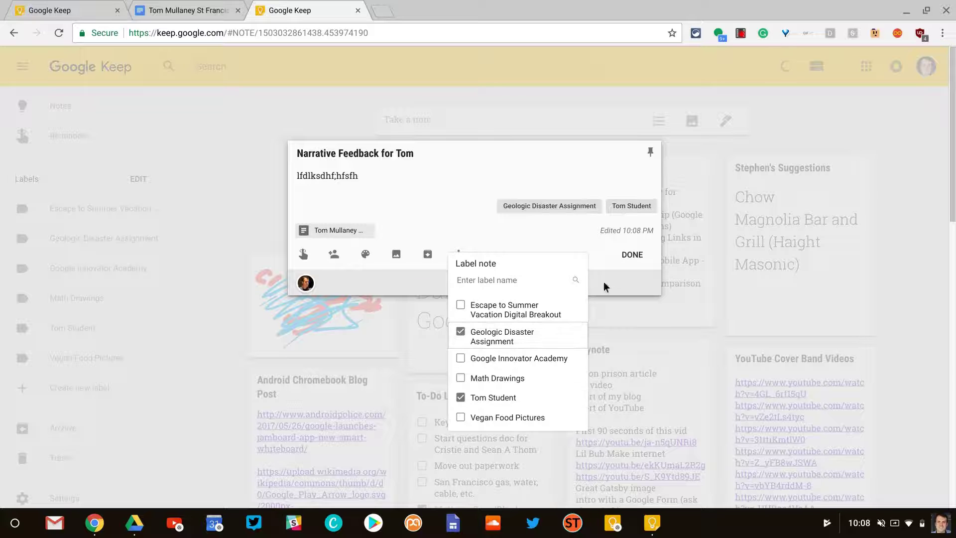
left_click(442, 196)
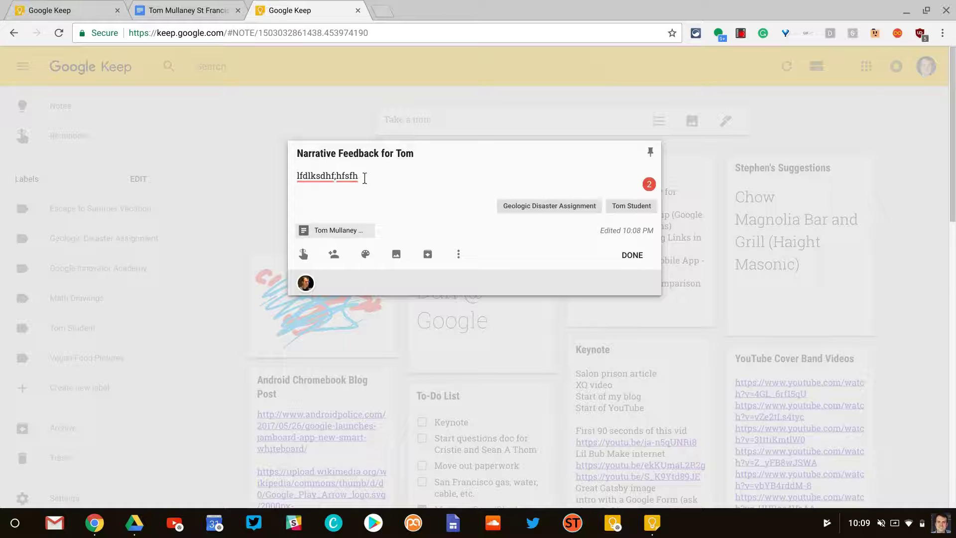
- Color the note blue, insert the Thats awesome.gif image, and close it
mouse_move(366, 257)
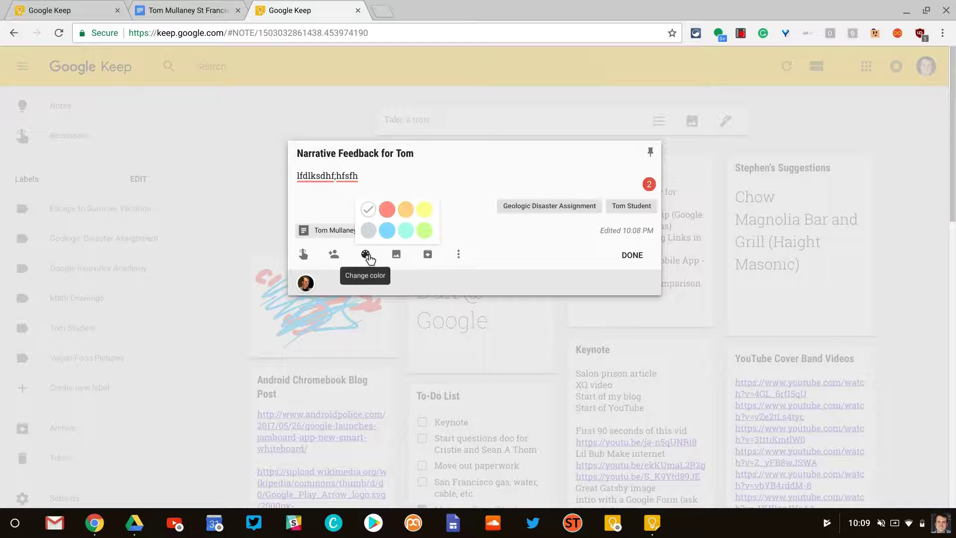
left_click(387, 230)
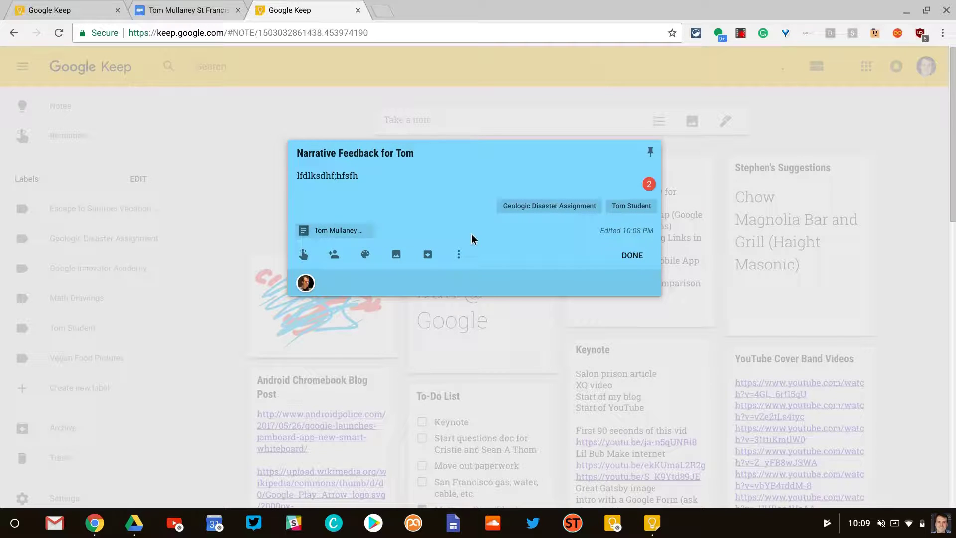
left_click(458, 256)
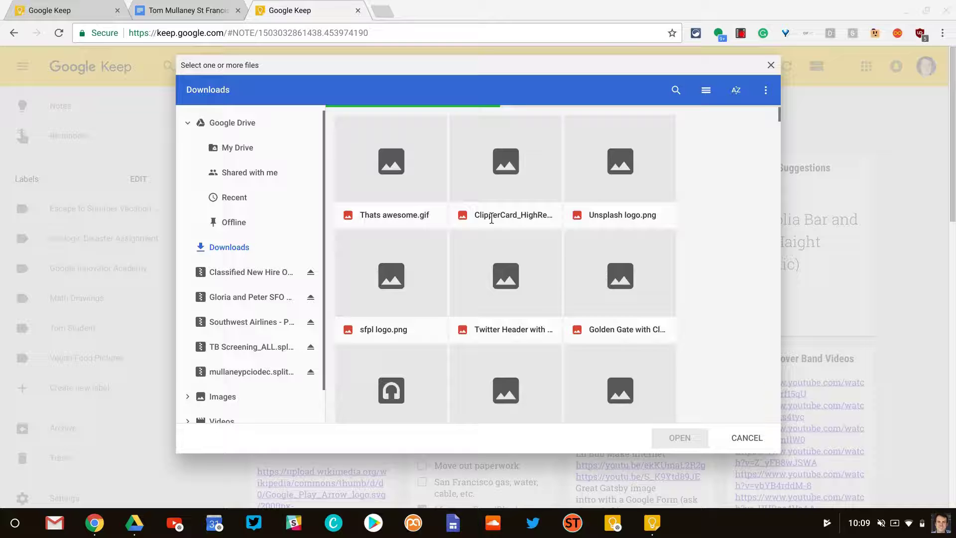
left_click(389, 183)
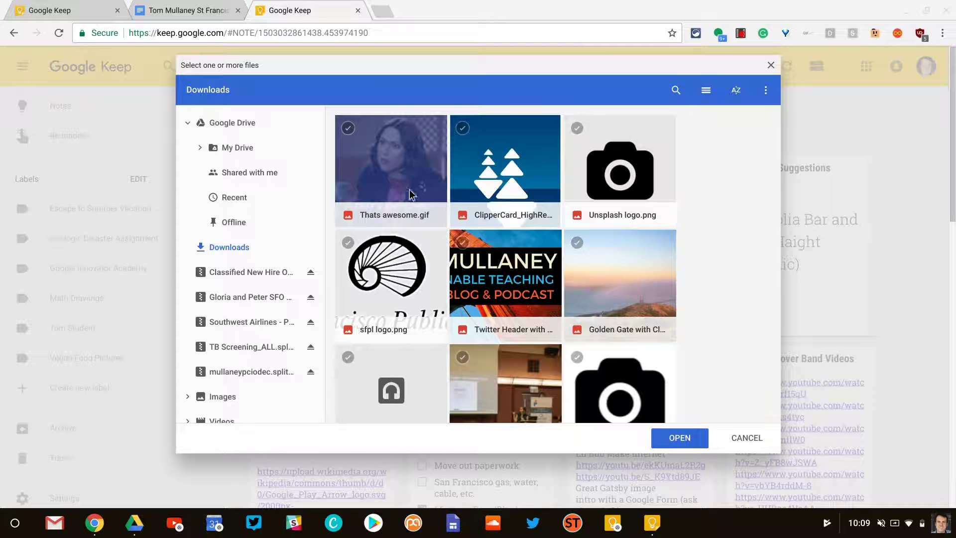
left_click(694, 438)
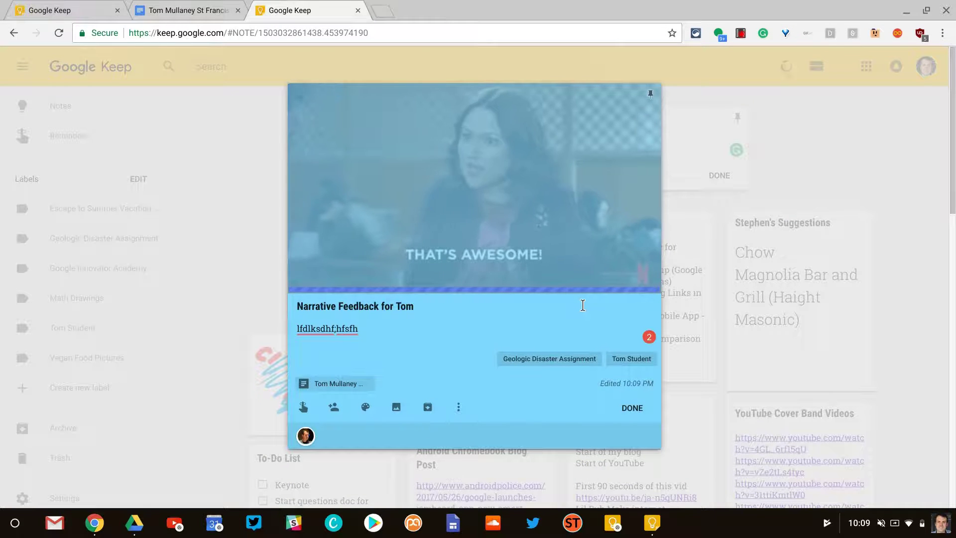
mouse_move(518, 230)
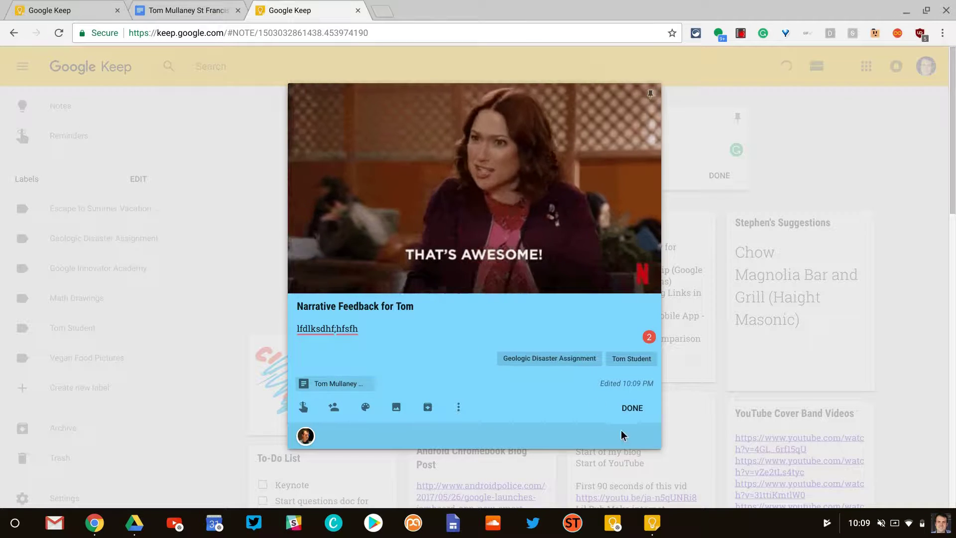
left_click(623, 407)
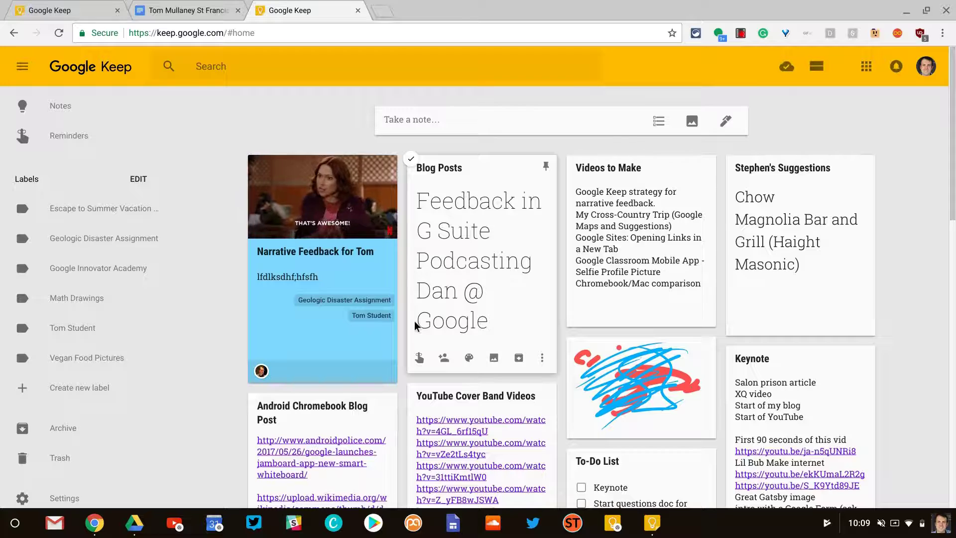
- Launch the Keep desktop app and open the feedback note's card
left_click(652, 524)
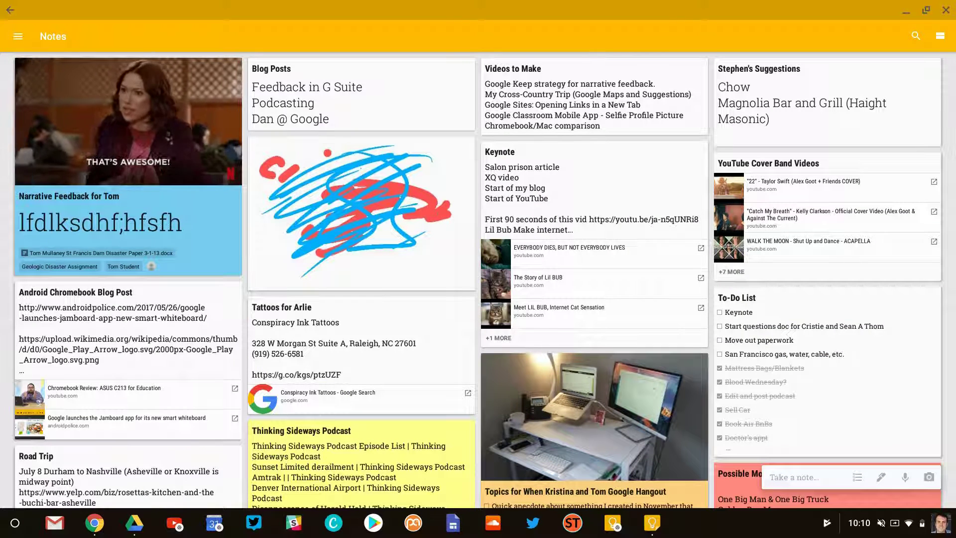
left_click(144, 263)
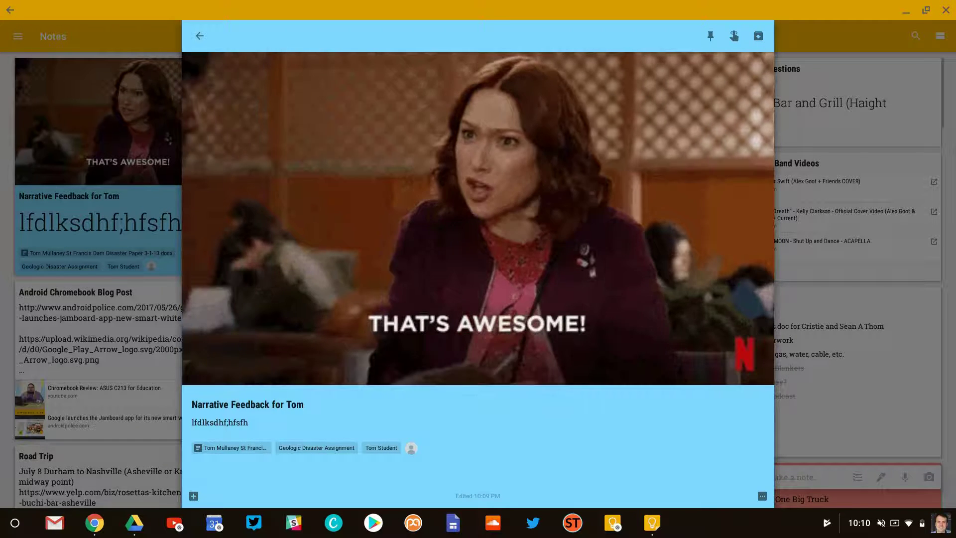
- Record a 5-second voice clip praising the student's work, then raise the volume for playback
left_click(193, 496)
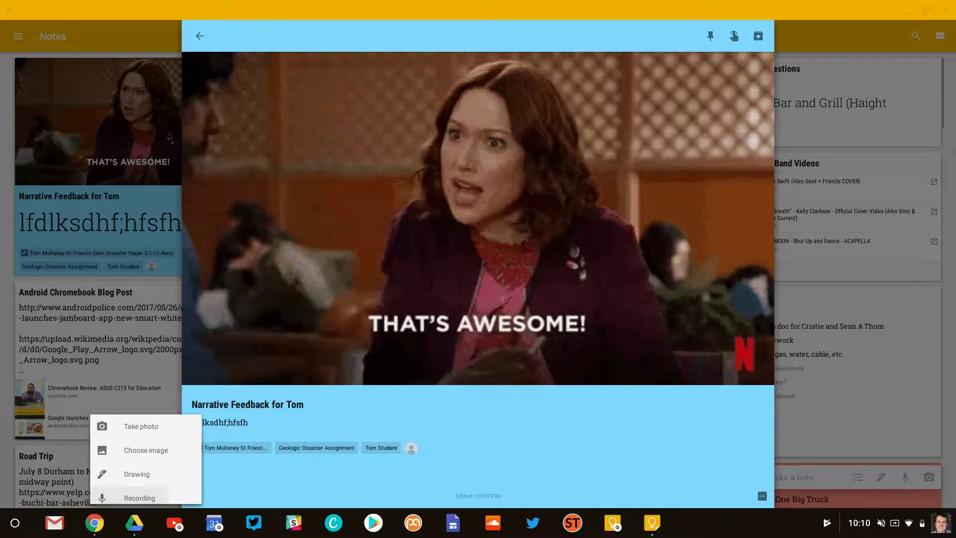
left_click(140, 498)
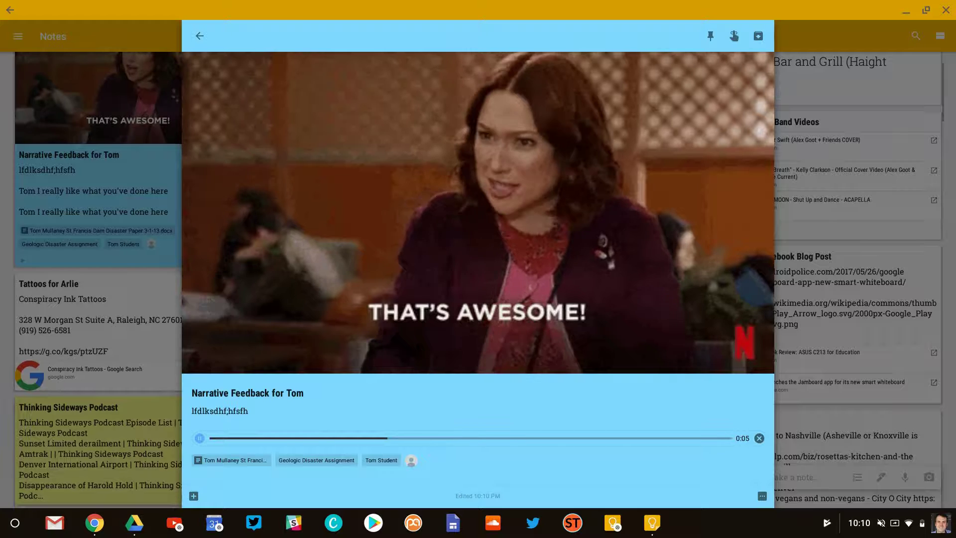
key("XF86AudioRaiseVolume")
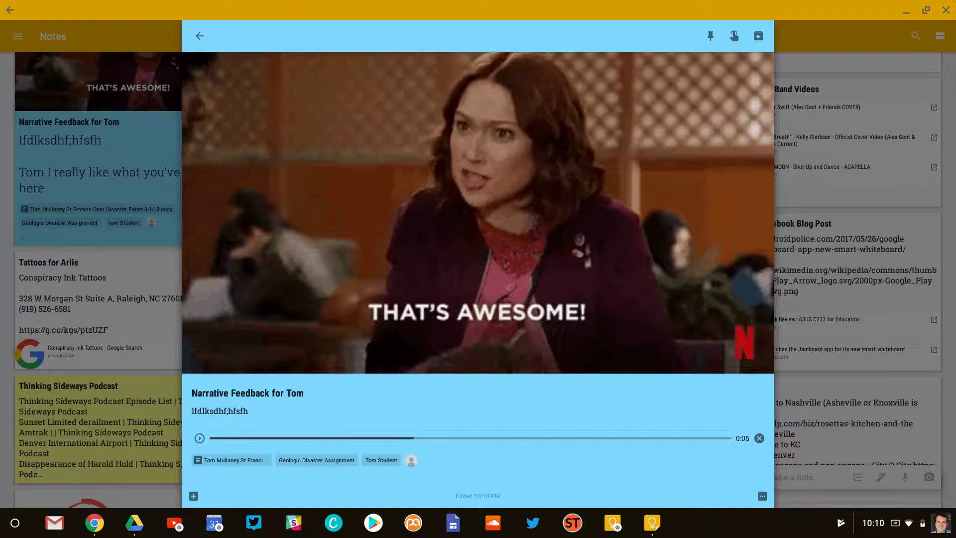
- Add a drawing of blue ticks, the third highlighted in yellow, plus a small face
left_click(194, 495)
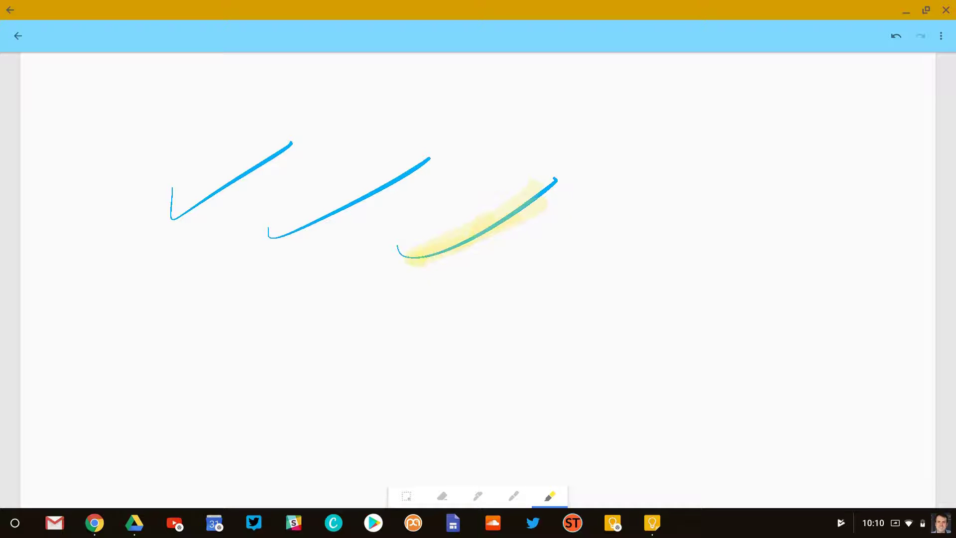
left_click_drag(466, 224, 540, 219)
left_click(478, 495)
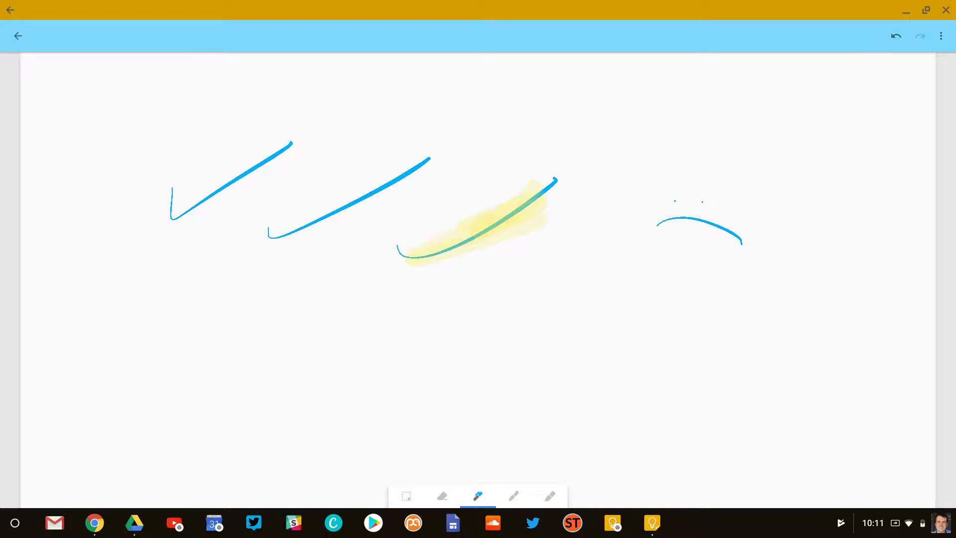
left_click(17, 35)
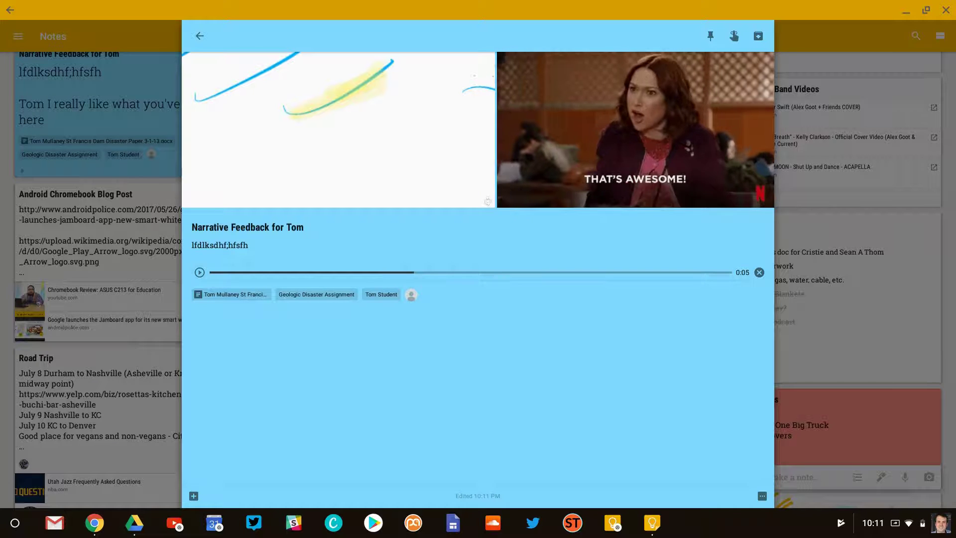
left_click(227, 245)
left_click(242, 245)
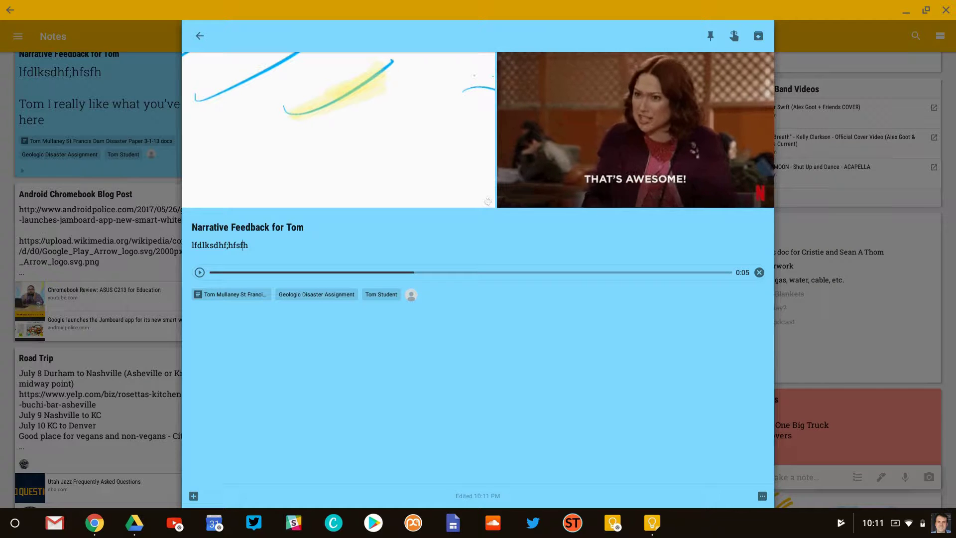
- Close the feedback note to return to the Keep notes grid
left_click(199, 36)
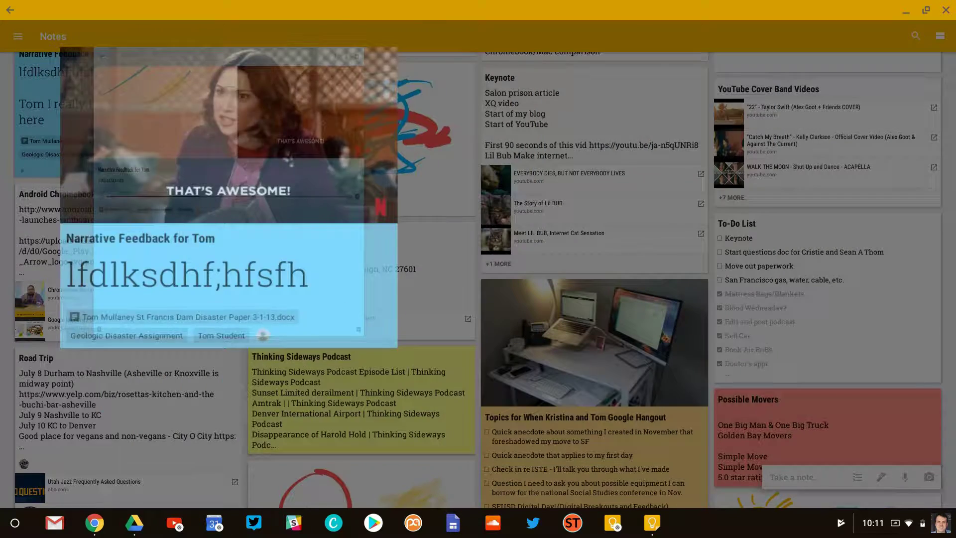